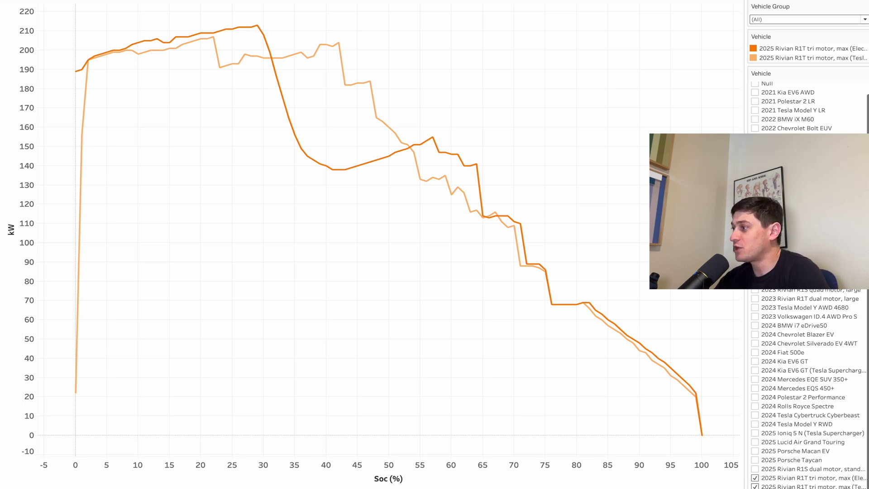
key("Right")
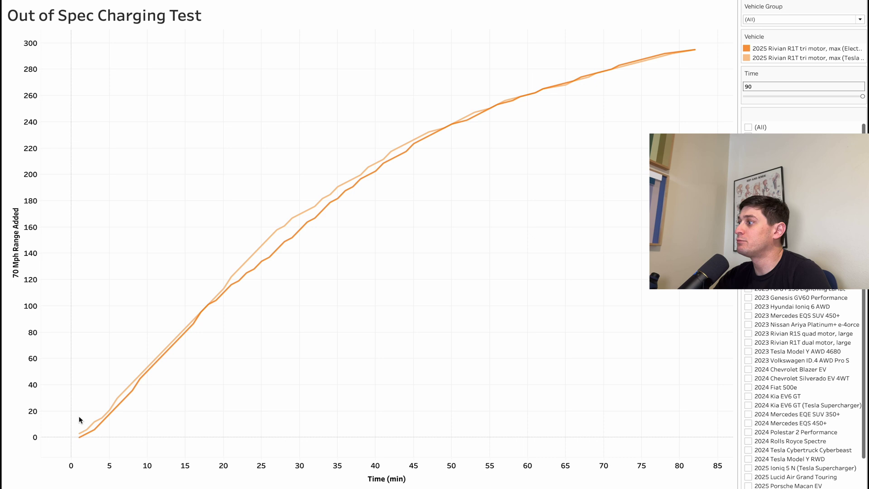